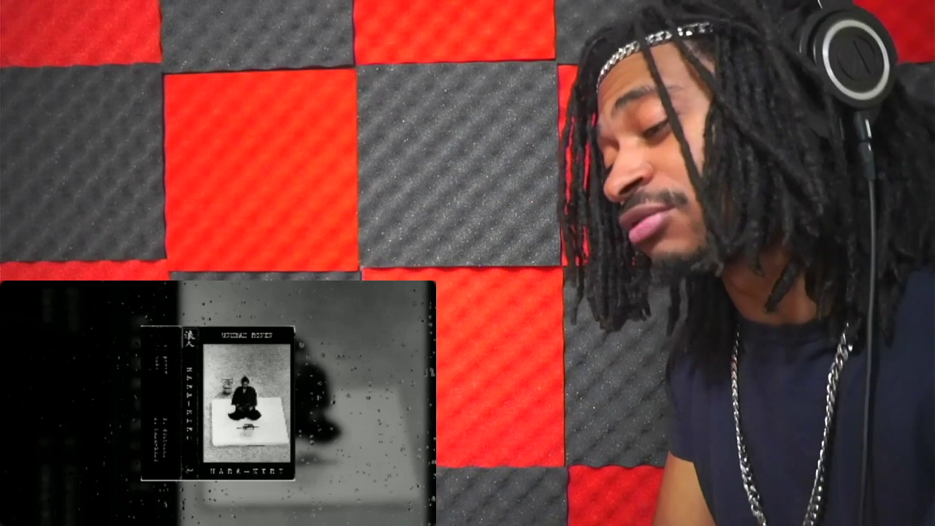
{"action": "key", "text": "space"}
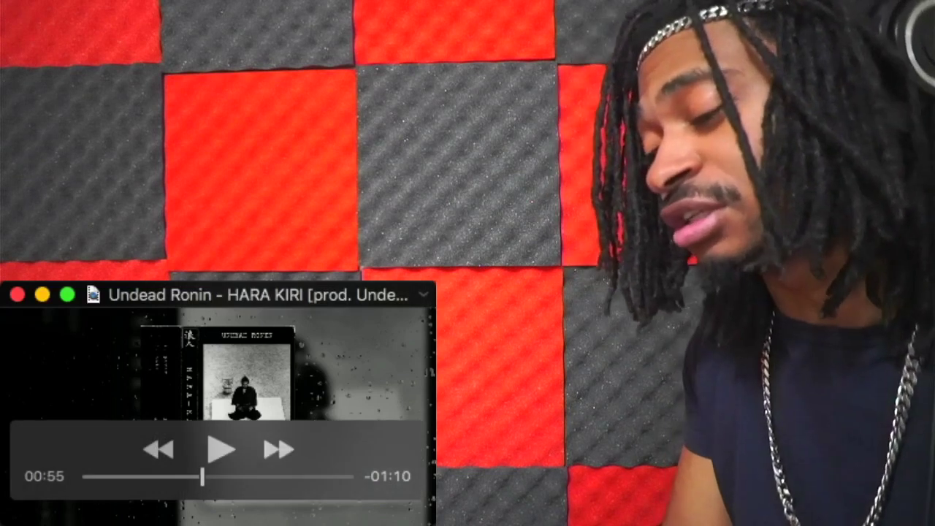